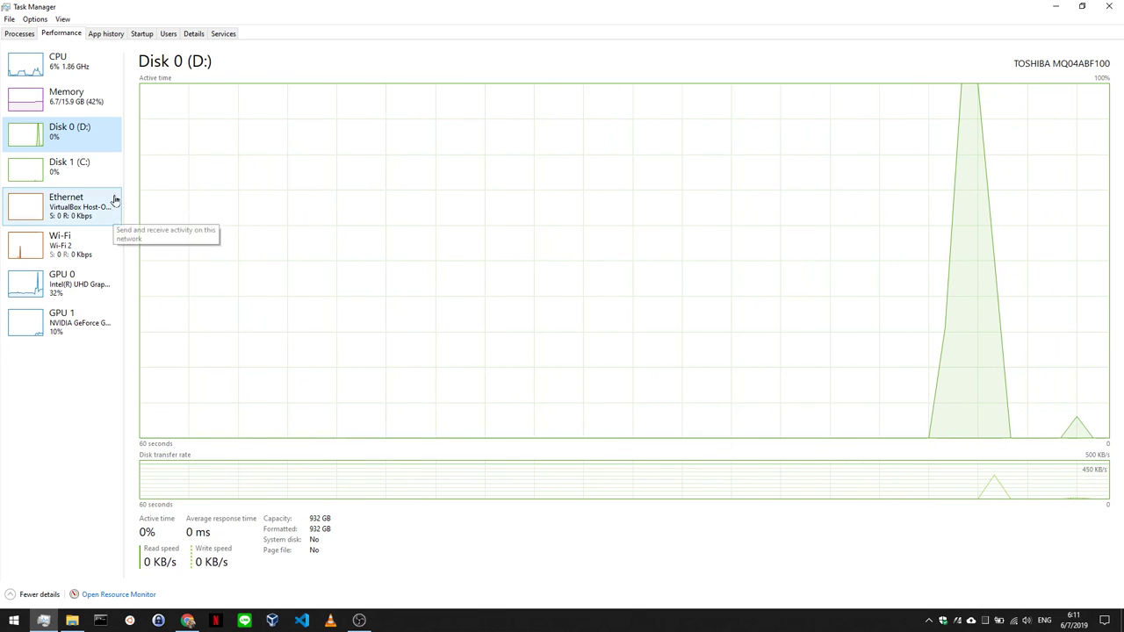
- View the performance graphs for the CPU, Memory and Disk 0 (D:)
click(81, 65)
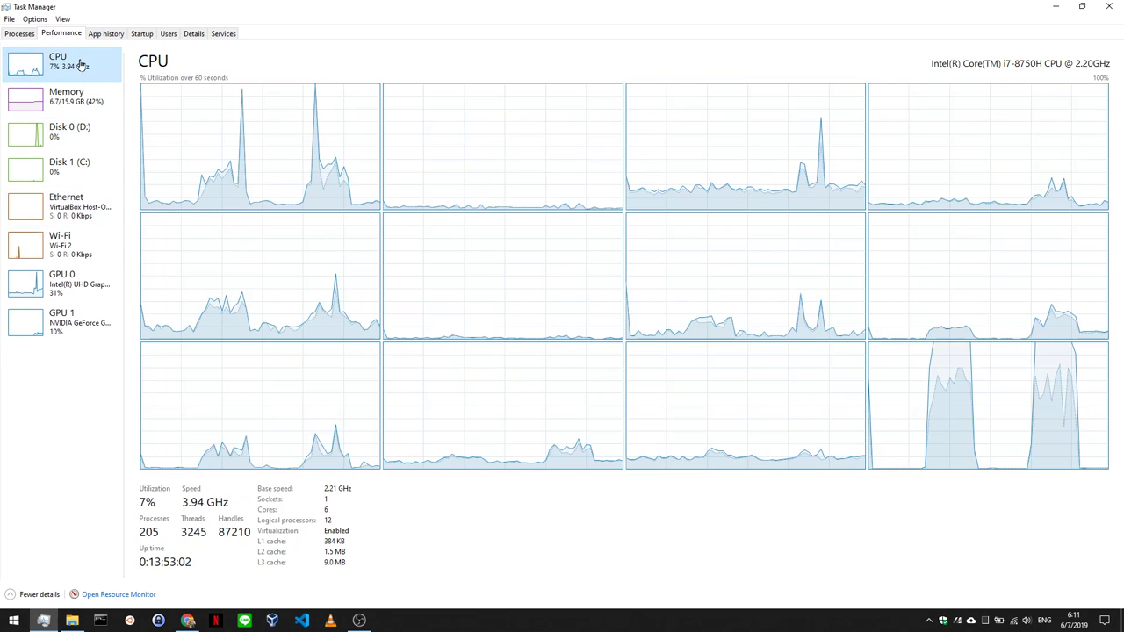
click(83, 99)
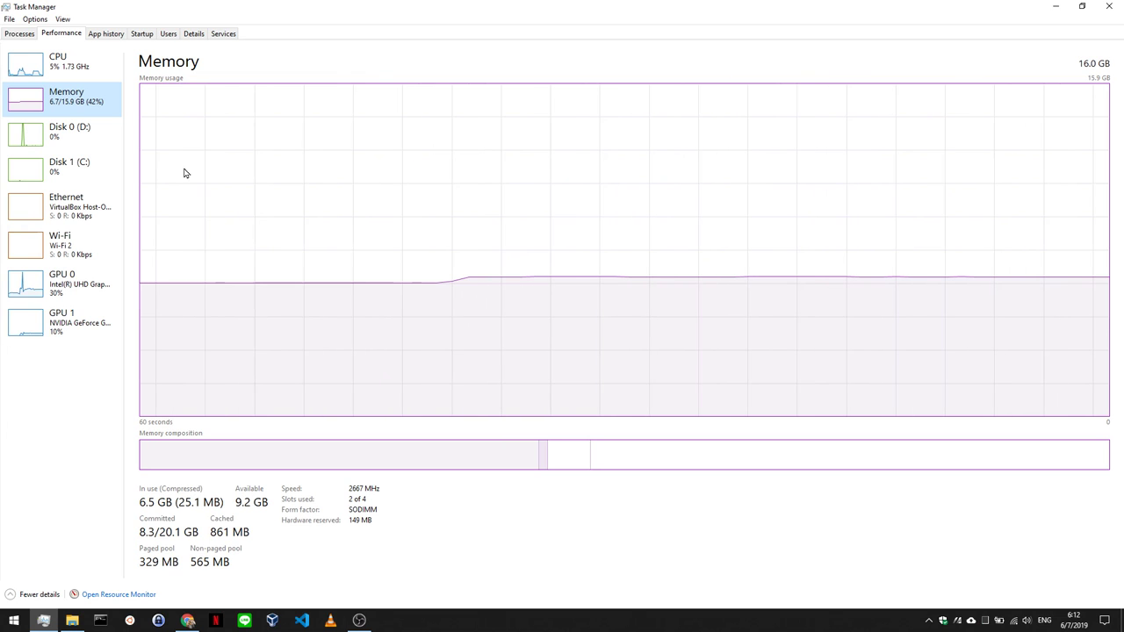
click(100, 143)
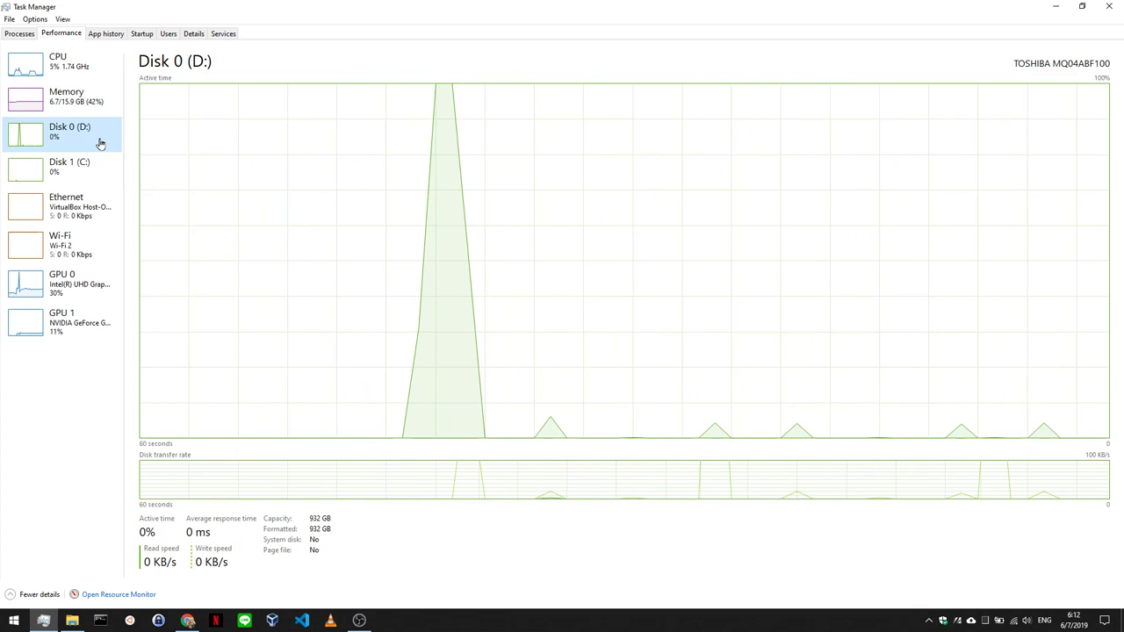
- Open This PC in File Explorer and check the capacity and free space of the OS (C:) and DATA (D:) drives
key(super+e)
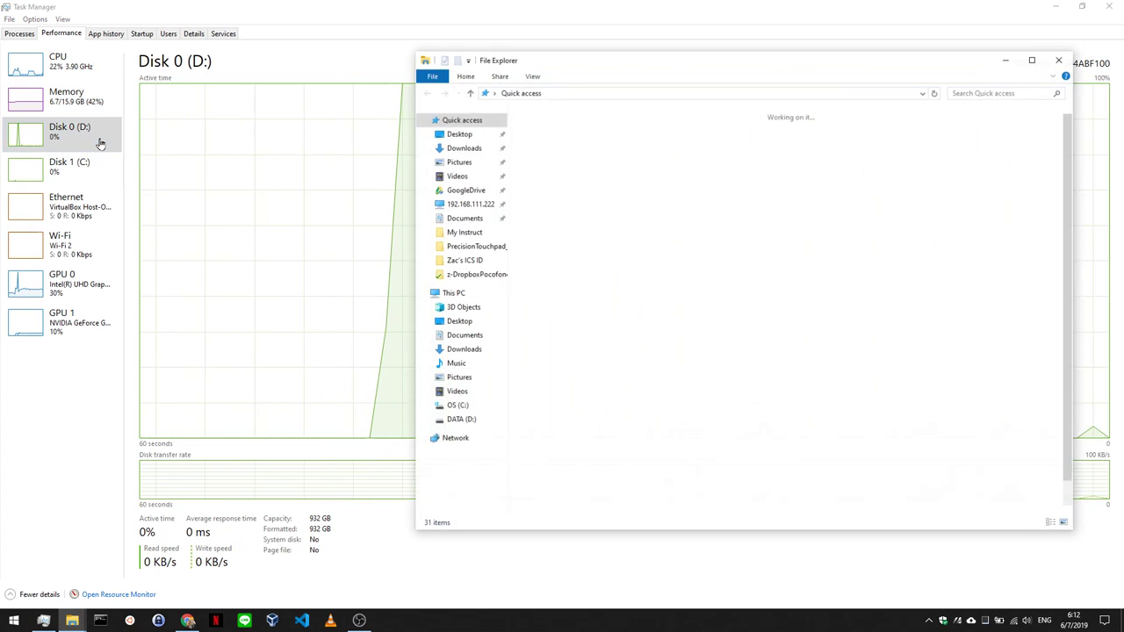
click(474, 299)
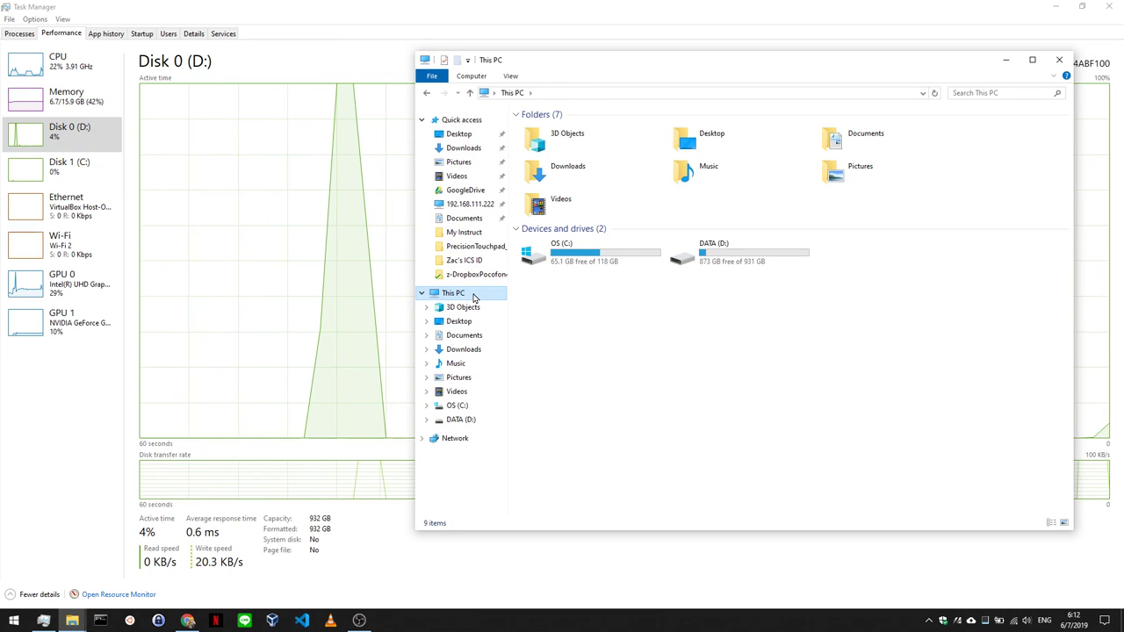
click(612, 255)
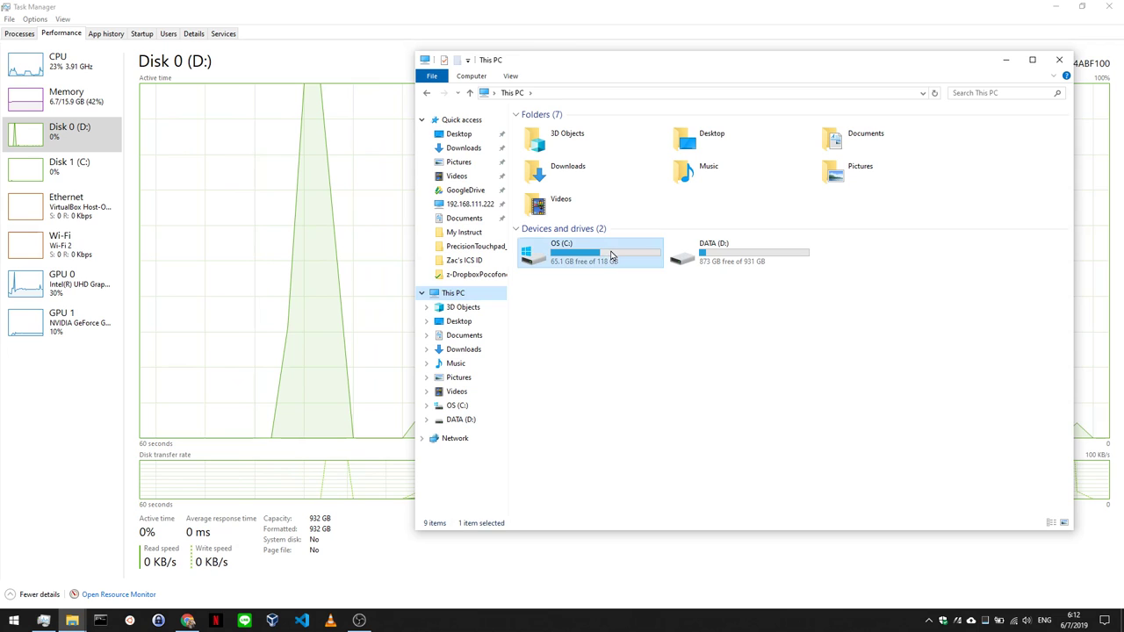
click(731, 261)
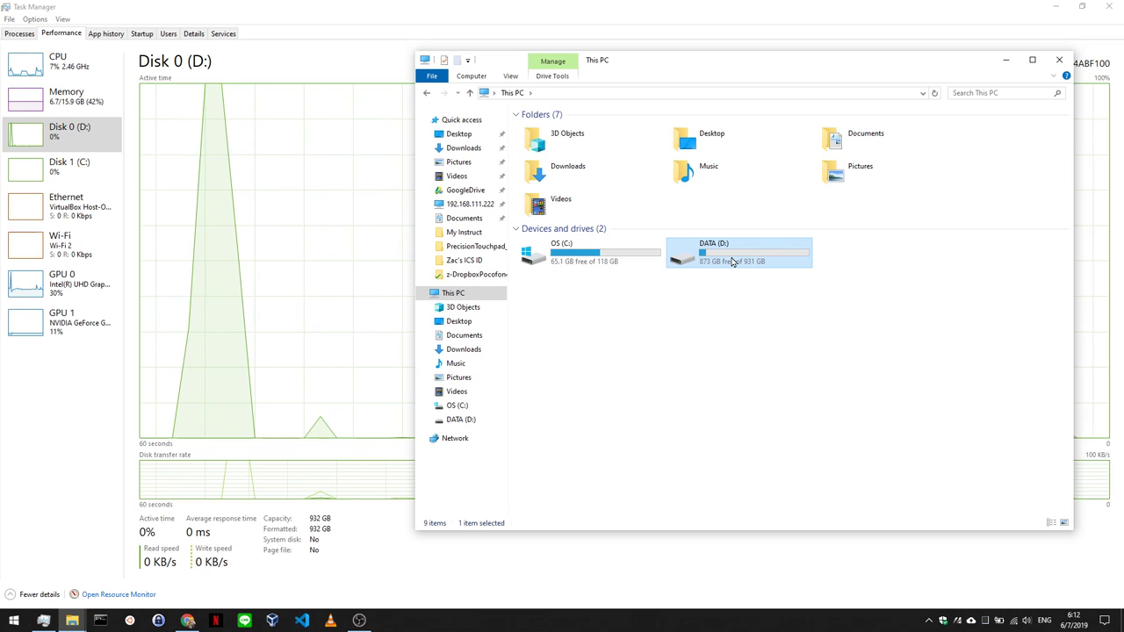
click(644, 255)
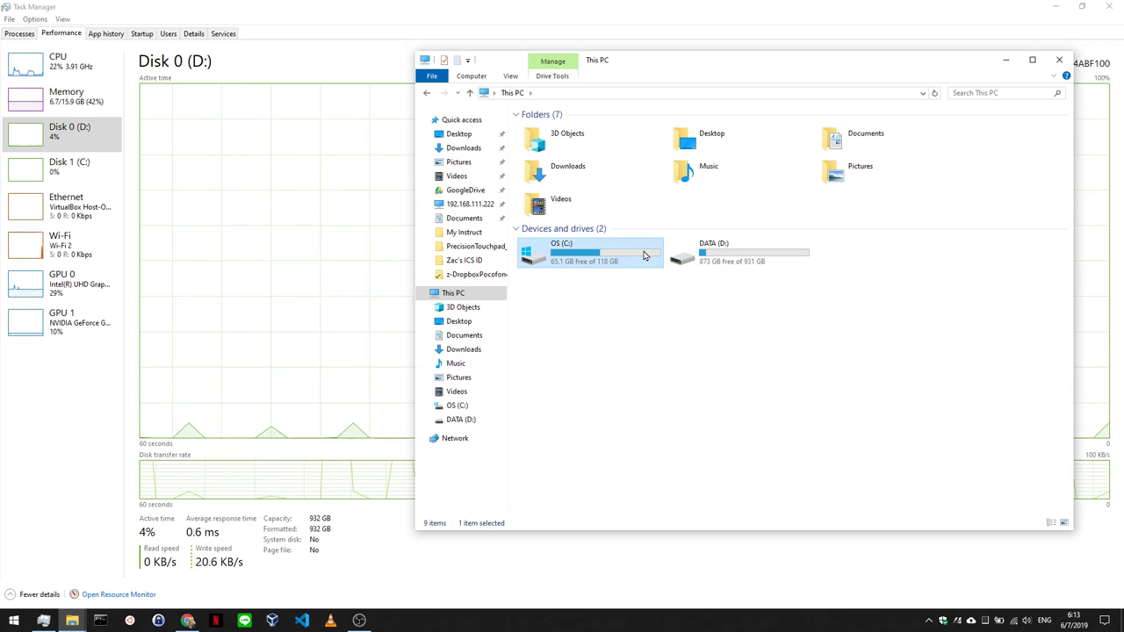
- Open Computer Management by running compmgmt.msc
key(super+r)
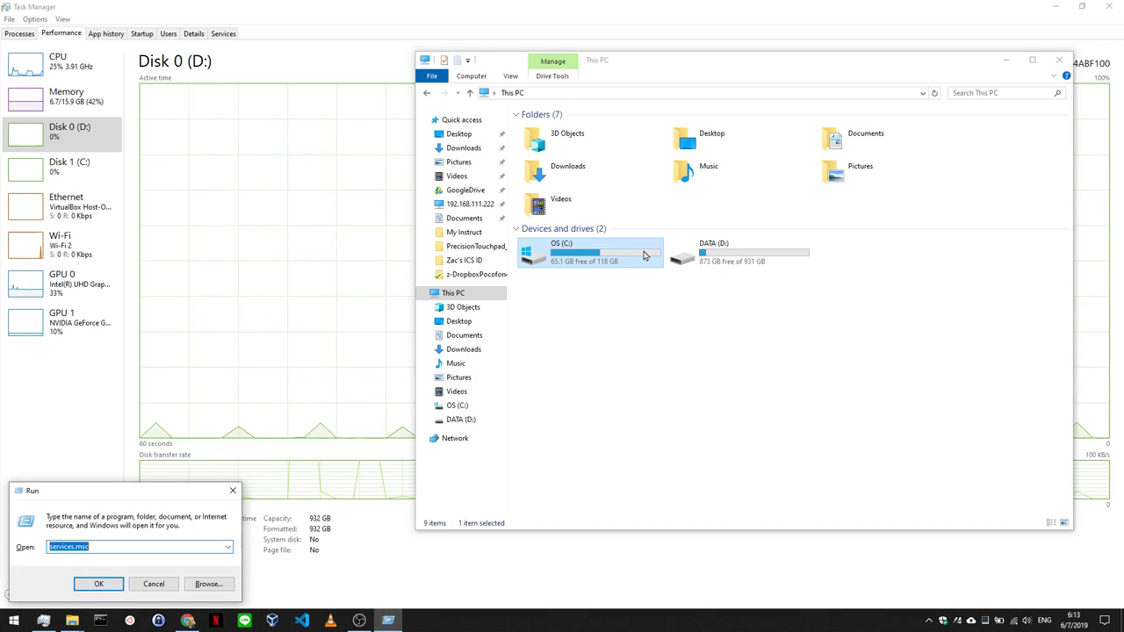
text(com)
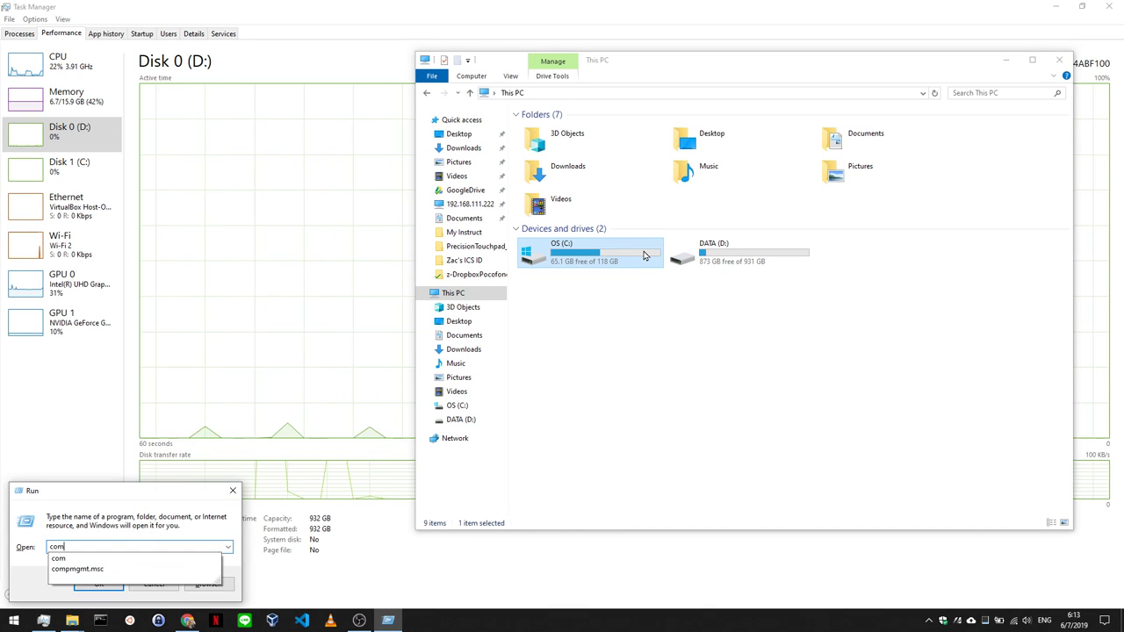
key(Down)
key(Down)
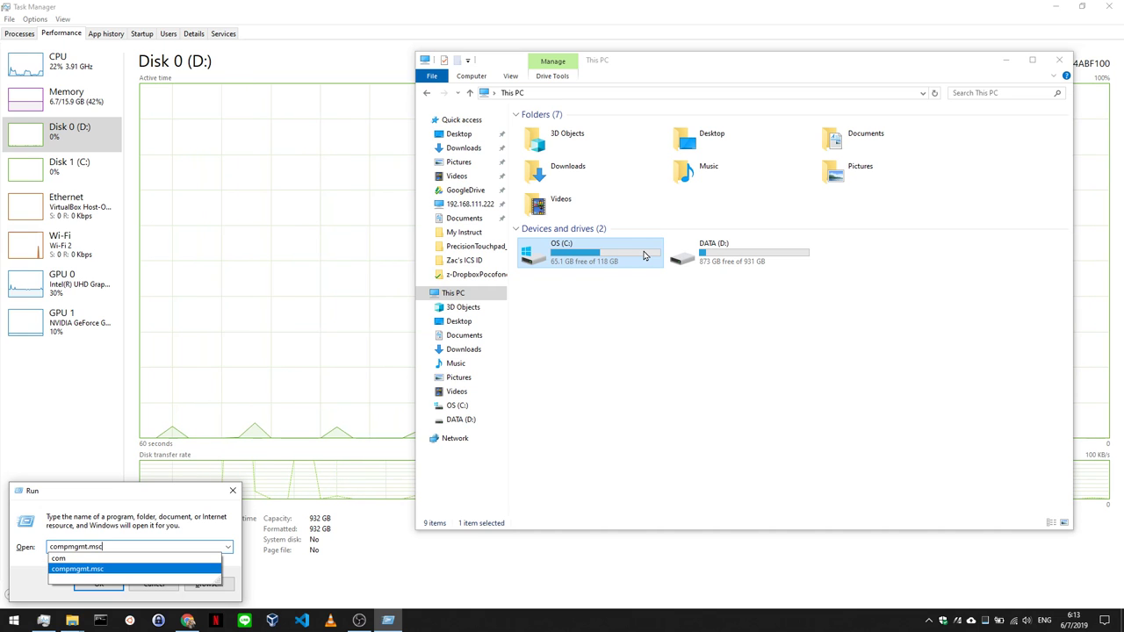
key(Return)
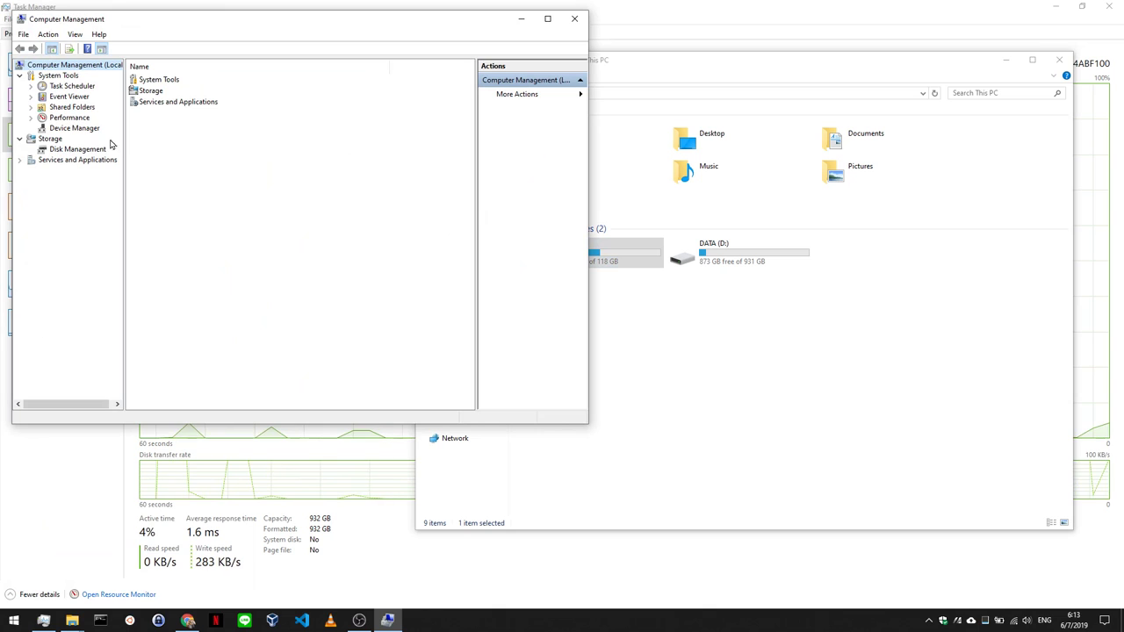
- Examine the disk layout and the options available for Disk 1 in Disk Management, and close Computer Management
click(79, 150)
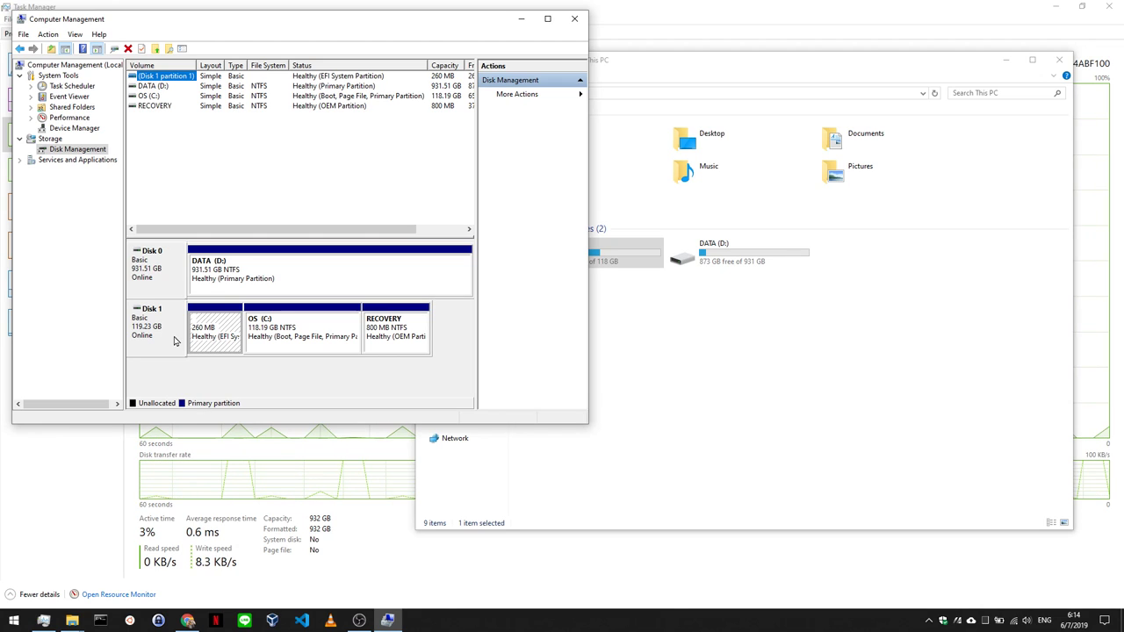
right_click(174, 340)
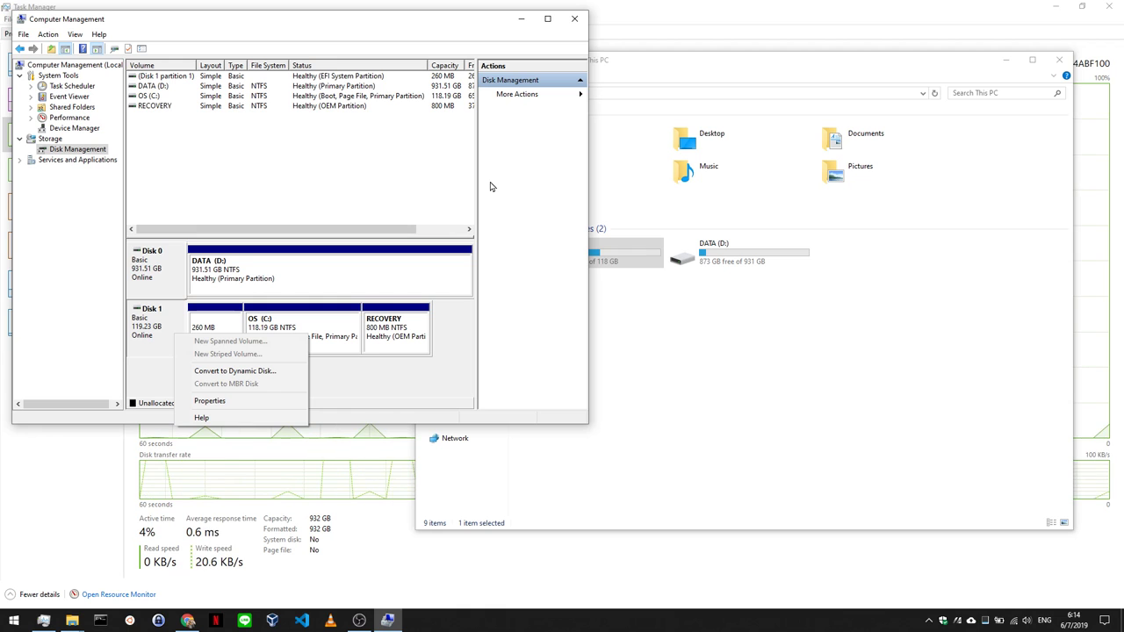
click(575, 20)
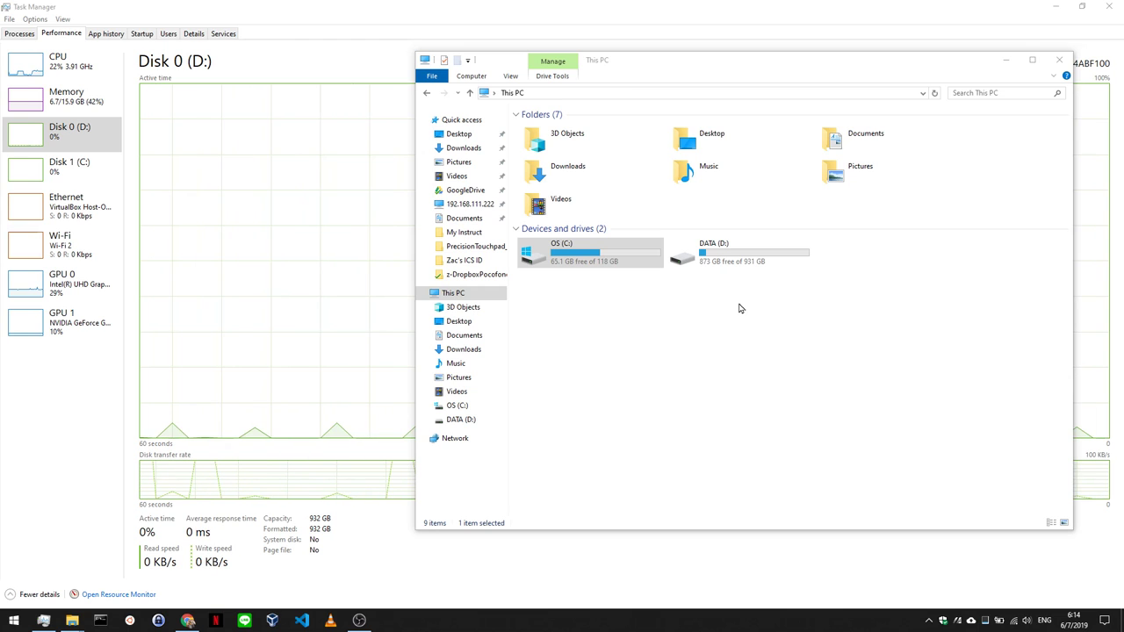
- Compare the C: and D: drives in This PC with the physical disks in Disk Management, reopening Computer Management and closing it when finished
click(640, 263)
click(717, 265)
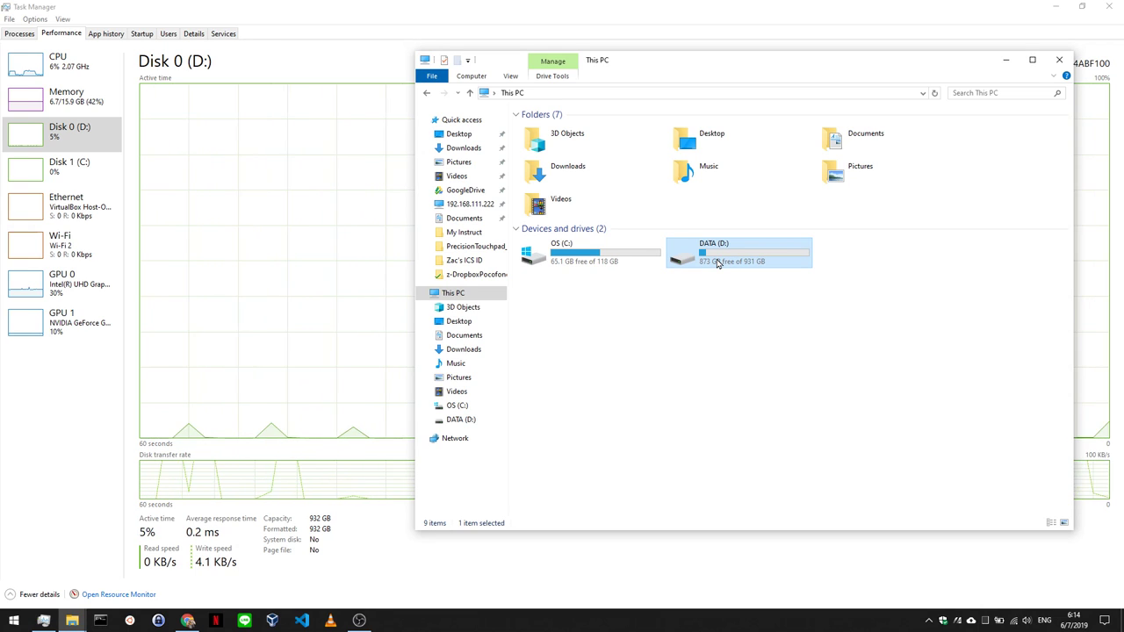
key(super+r)
key(Return)
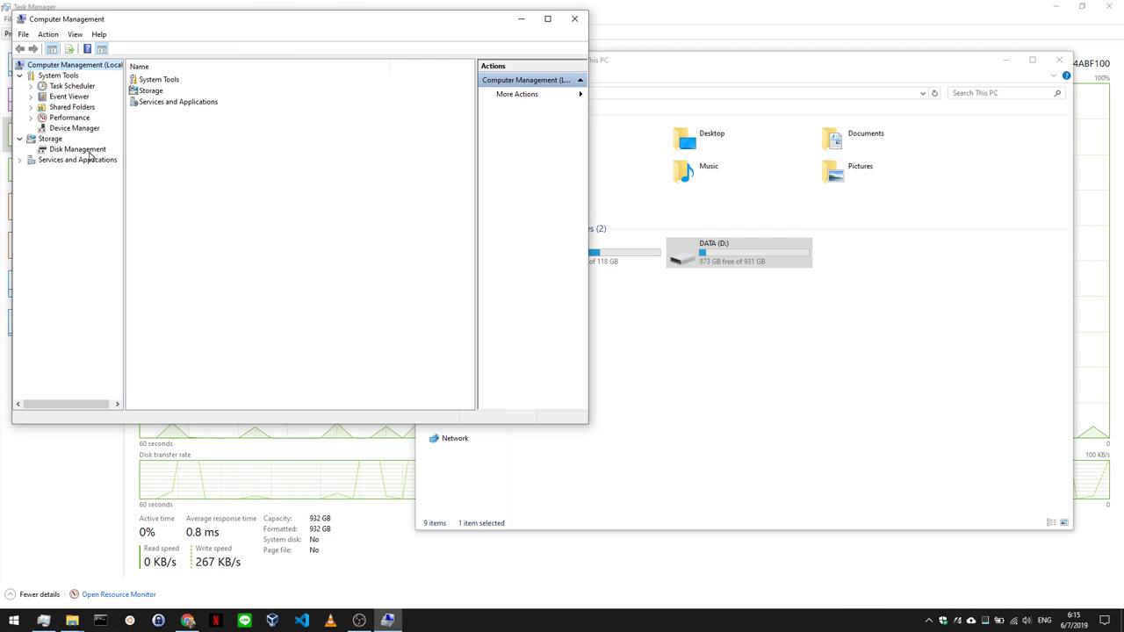
click(90, 152)
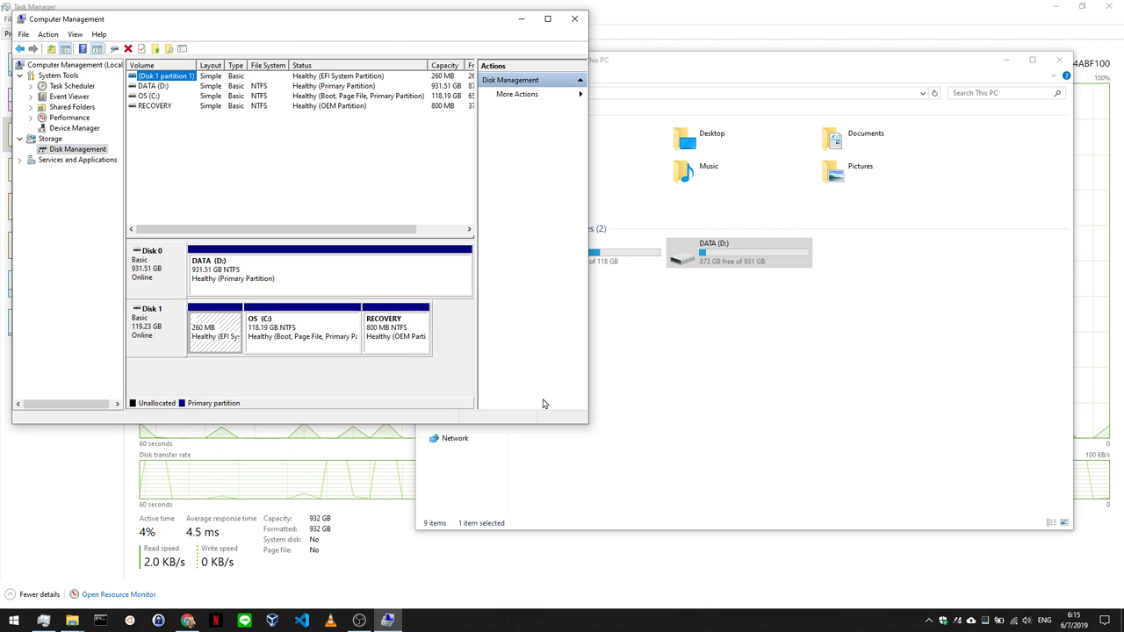
click(161, 355)
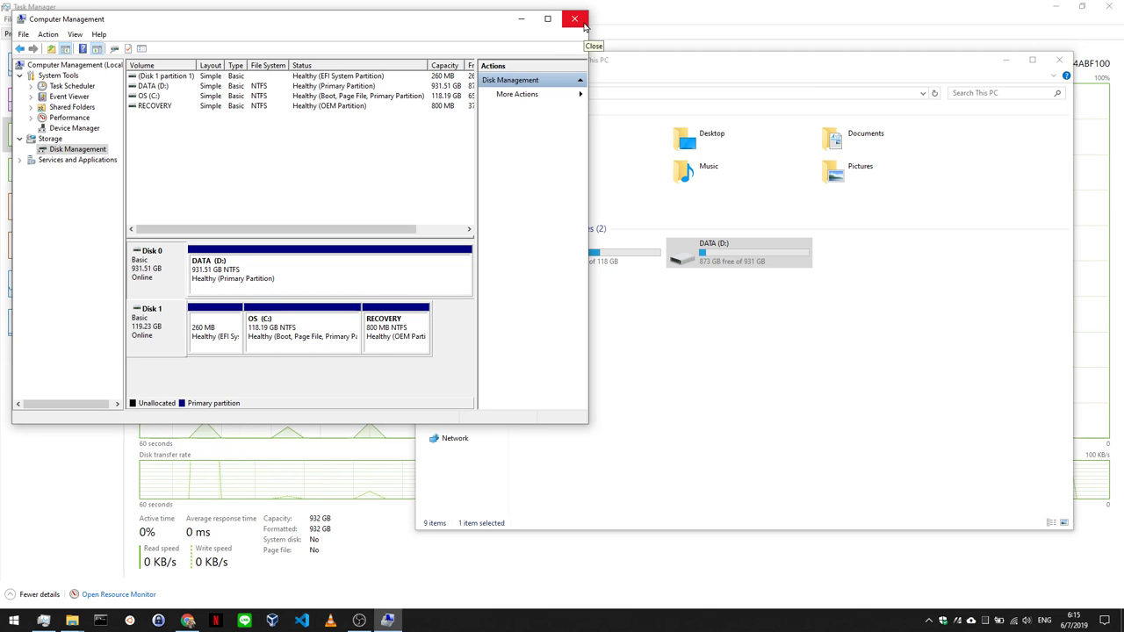
click(575, 19)
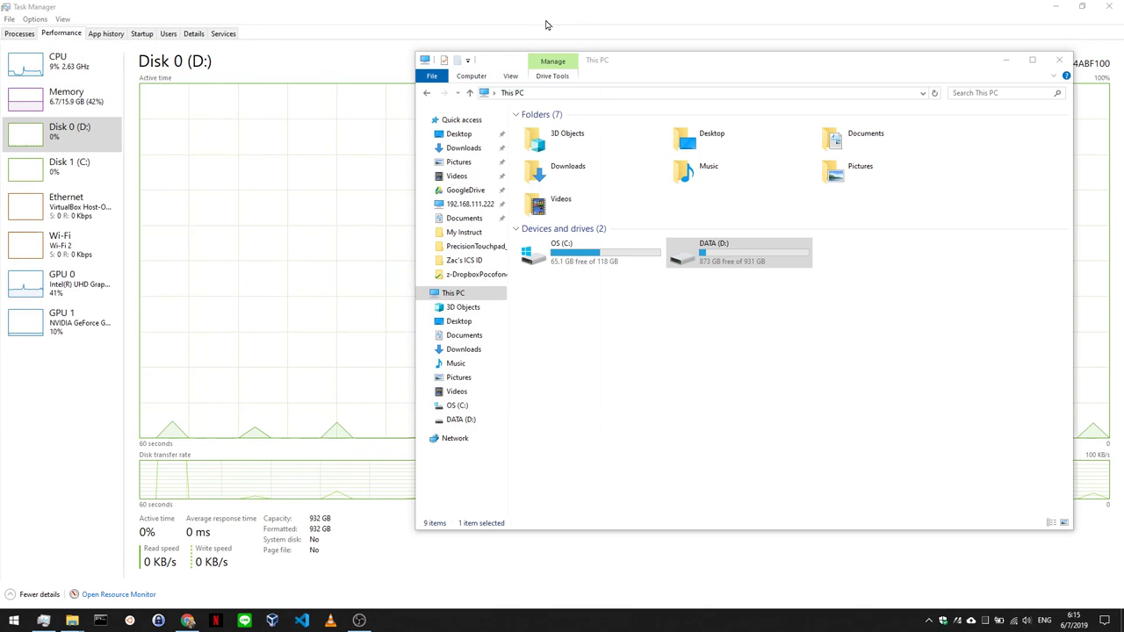
- Return to Task Manager and compare the model and activity graphs of Disk 0 (D:) and Disk 1 (C:)
click(107, 138)
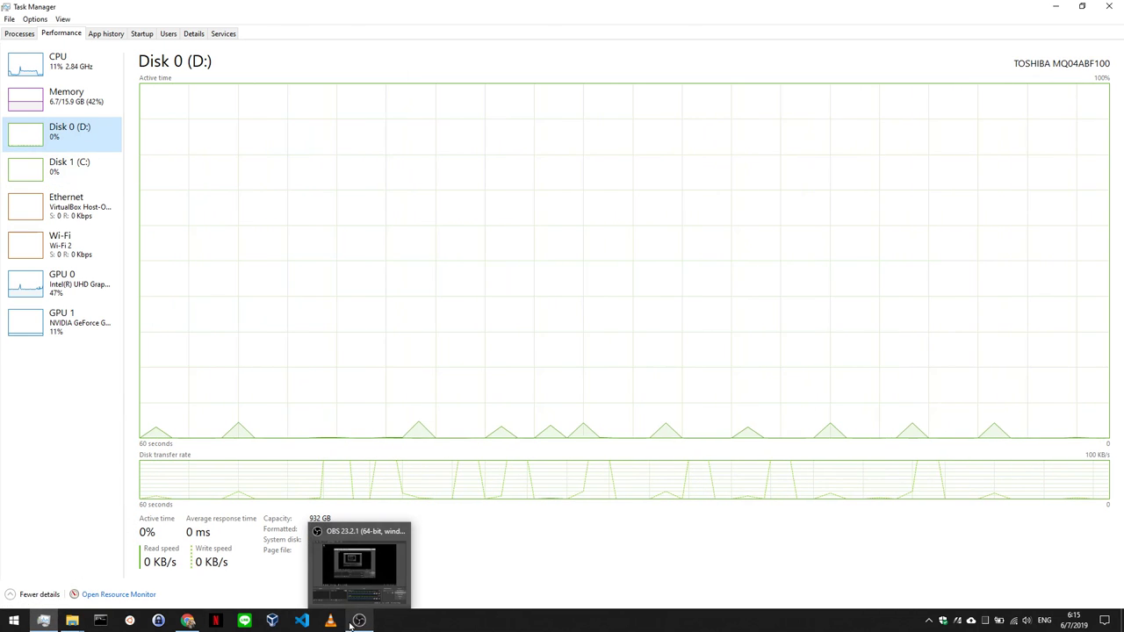
mouse_move(72, 621)
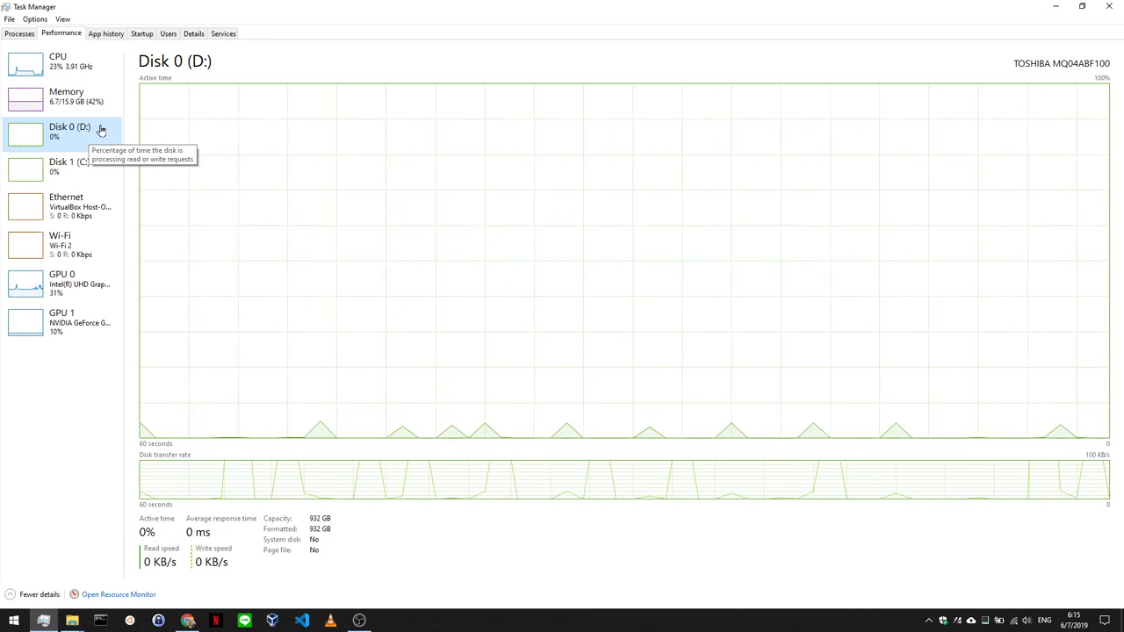
click(92, 174)
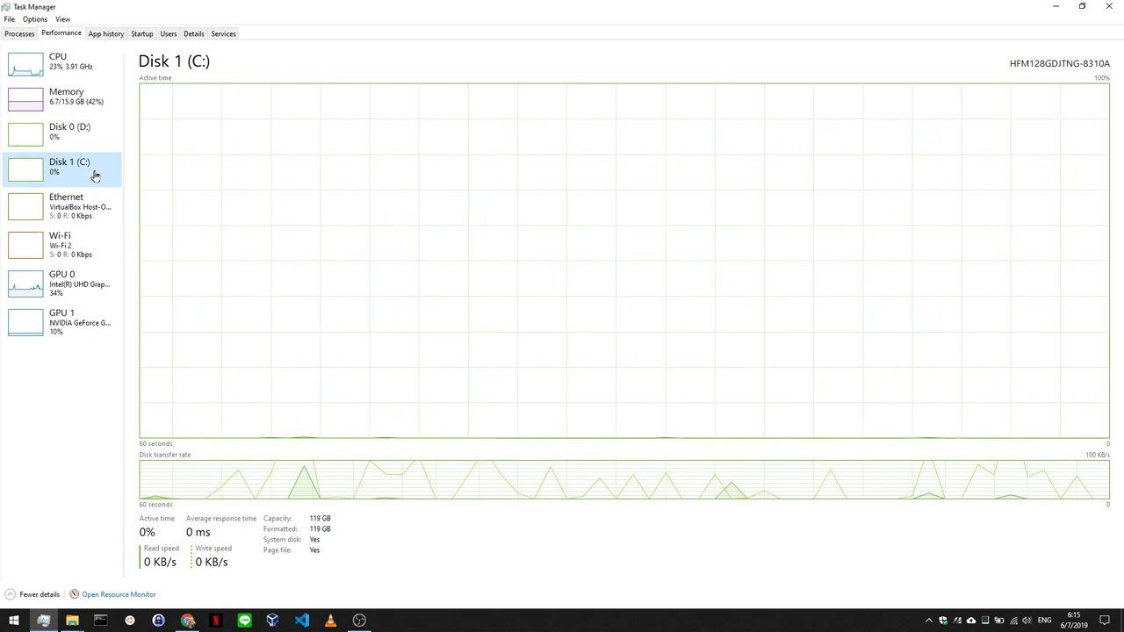
click(101, 142)
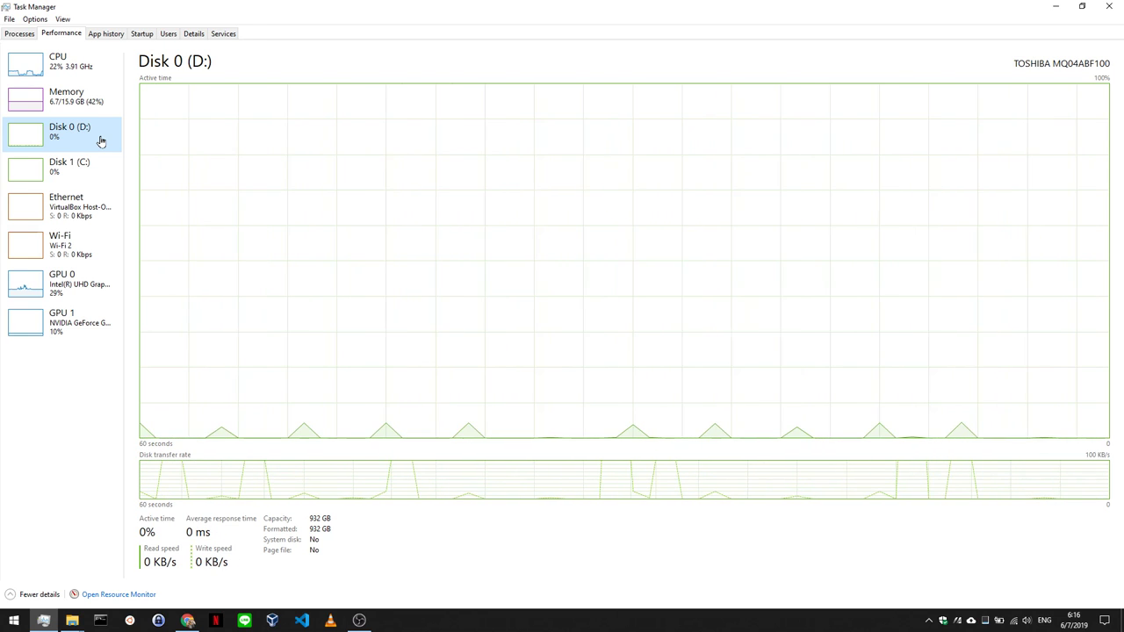
click(94, 165)
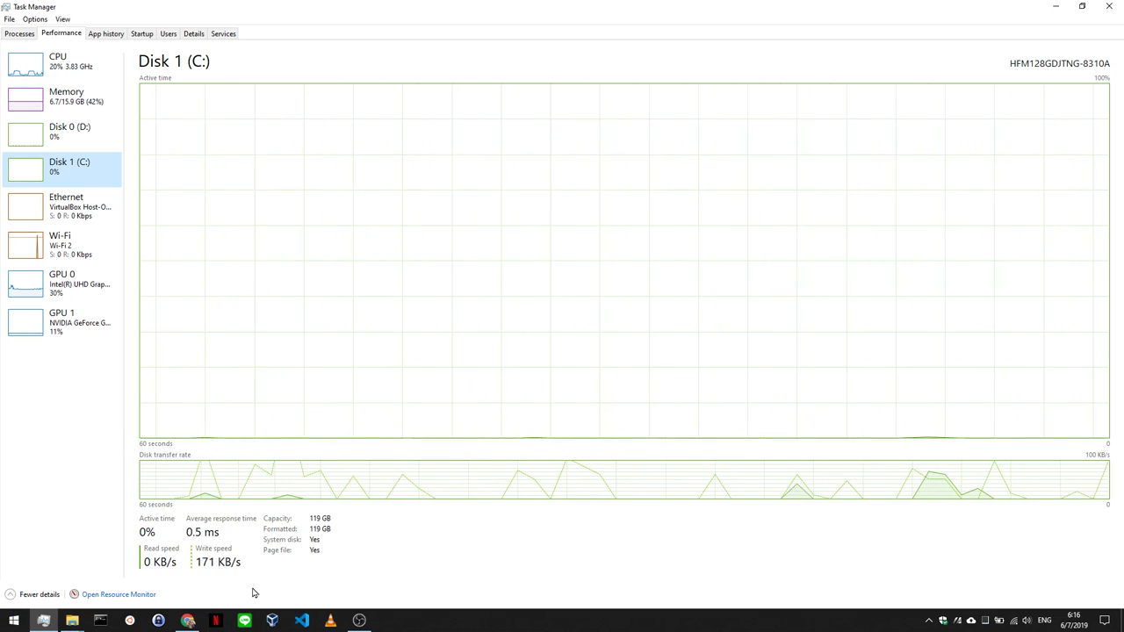
- Launch Visual Studio Code
click(13, 620)
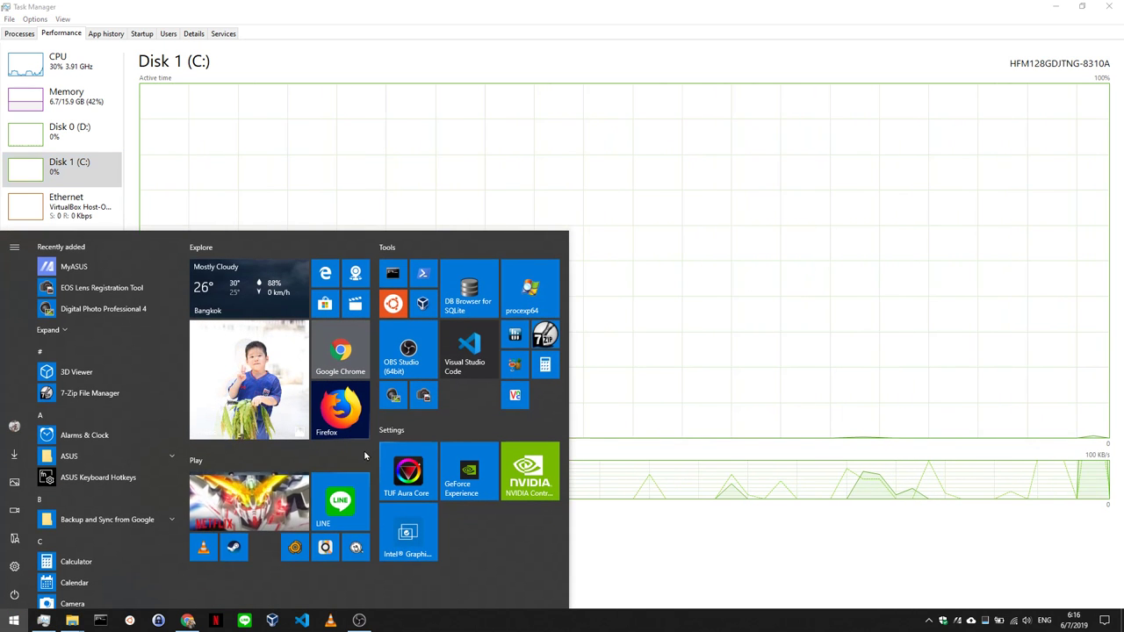
click(475, 354)
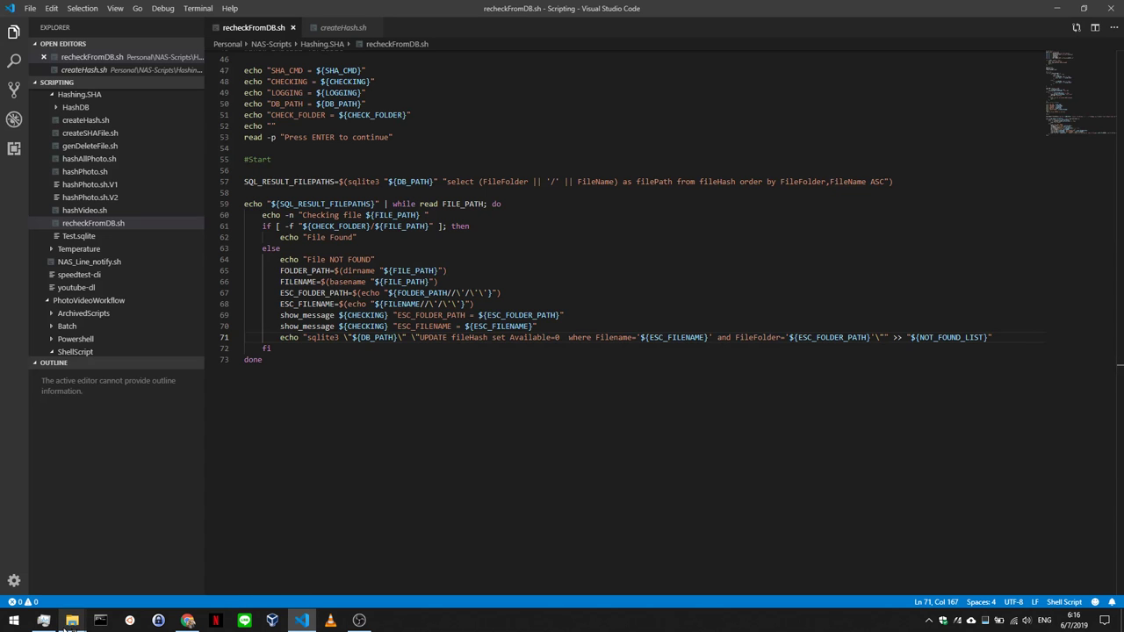
- Switch back to Task Manager and examine the recent activity of Disk 1 (C:) and Disk 0 (D:)
click(43, 621)
click(44, 624)
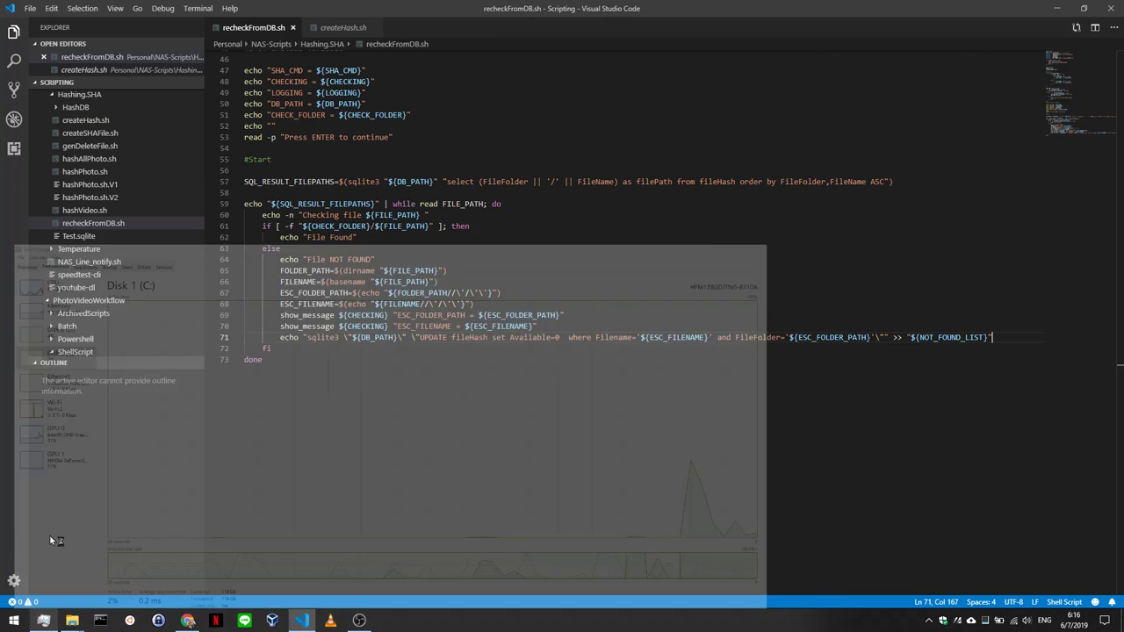
click(49, 622)
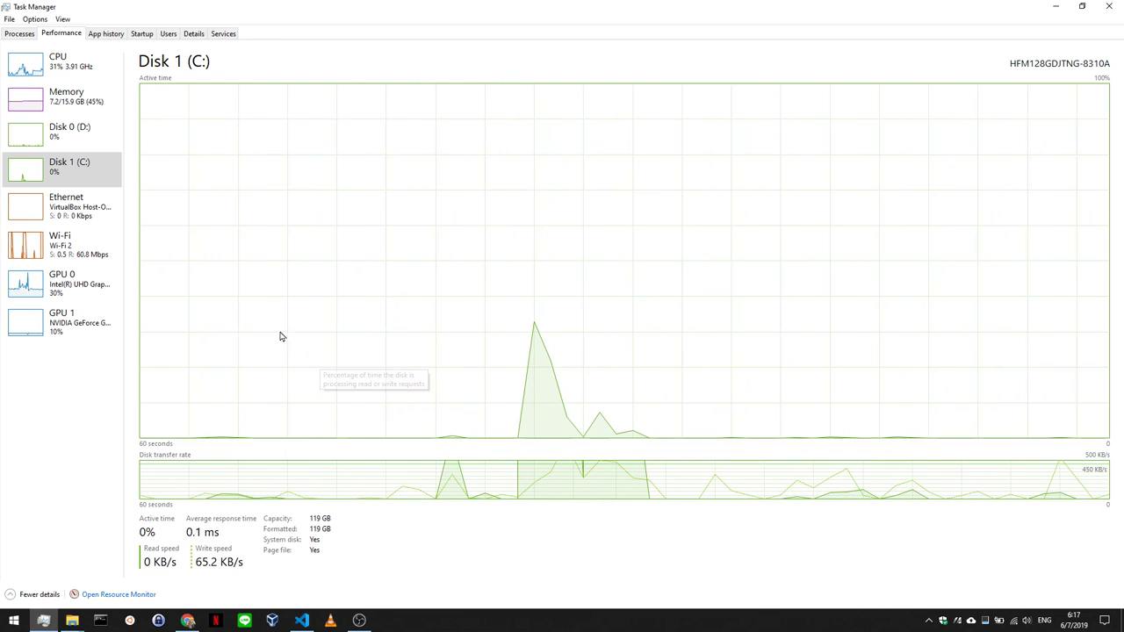
click(96, 148)
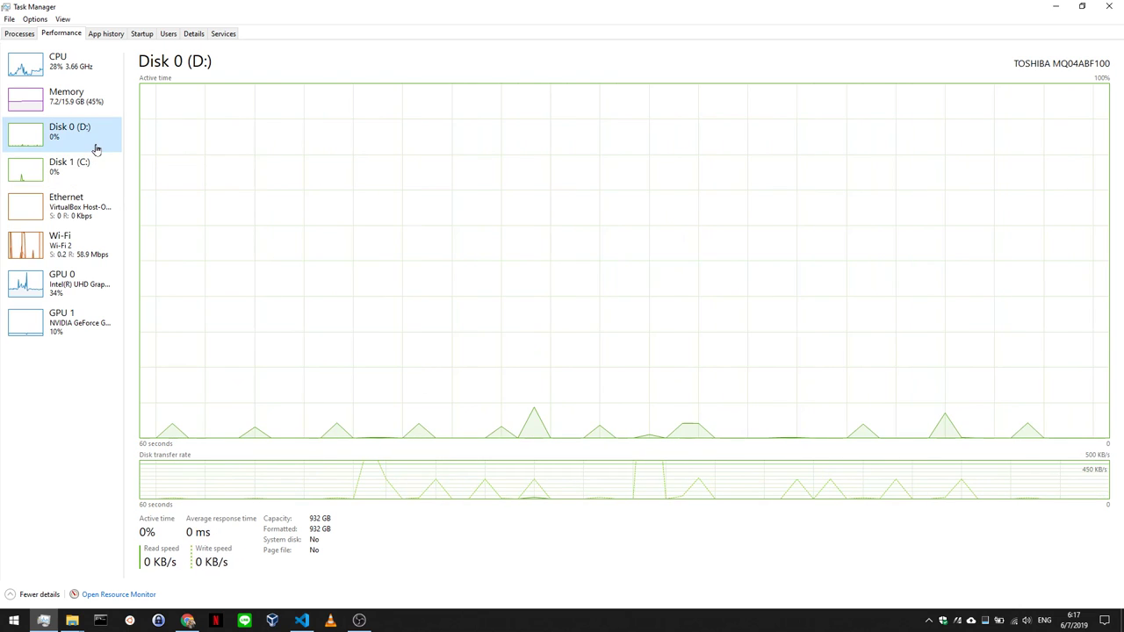